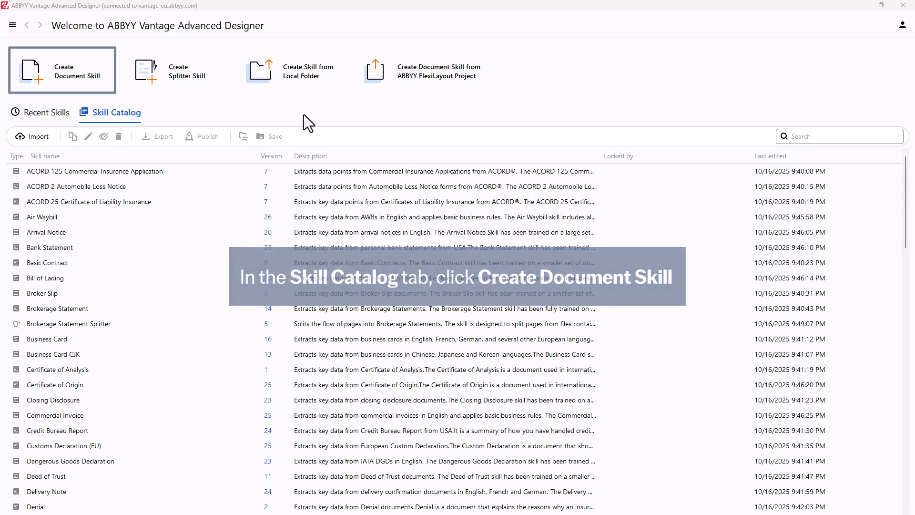
- Create a document skill named "Prompt-Based Extraction Demo" with the description "Extracts vendor information from invoices using prompt-based extraction"
{"action": "left_click", "coordinate": [78, 66]}
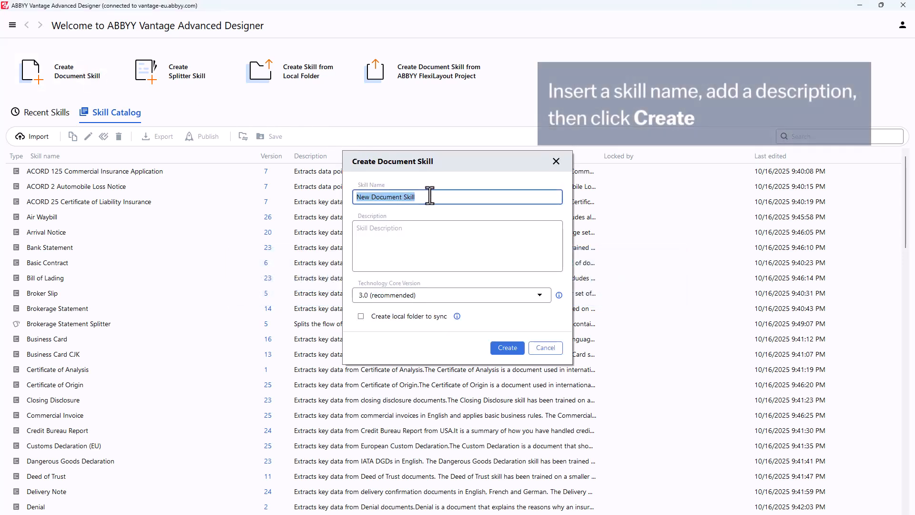
{"action": "type", "text": "Prompt-Based Extraction Demo"}
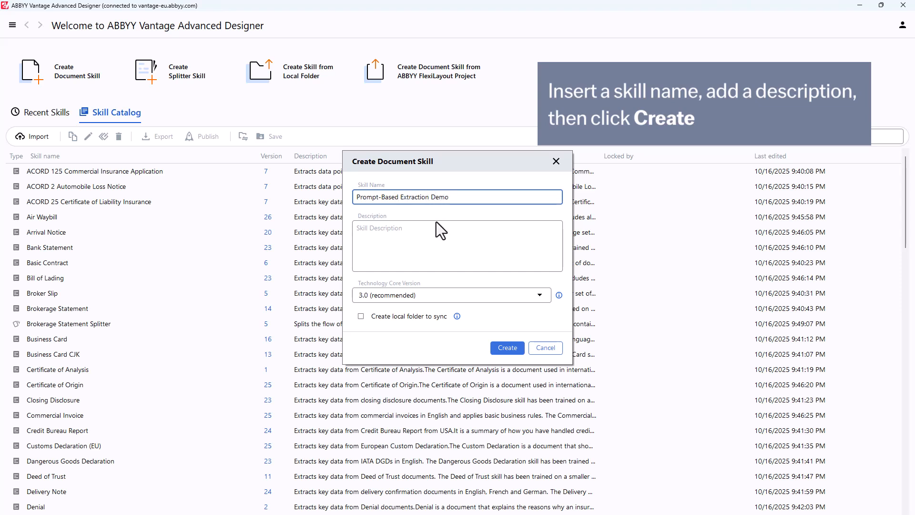
{"action": "left_click", "coordinate": [437, 232]}
{"action": "type", "text": "Extracts vendor information from invoices using "}
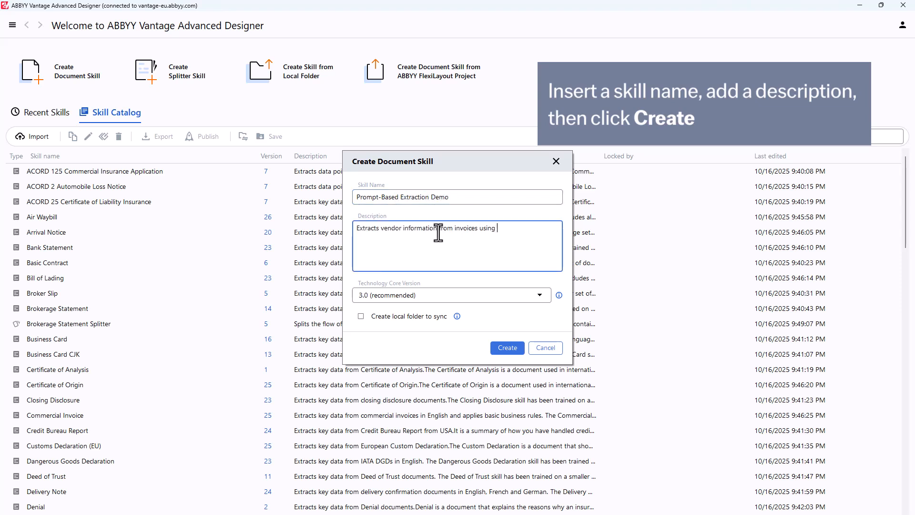
{"action": "type", "text": "prompt-based extraction"}
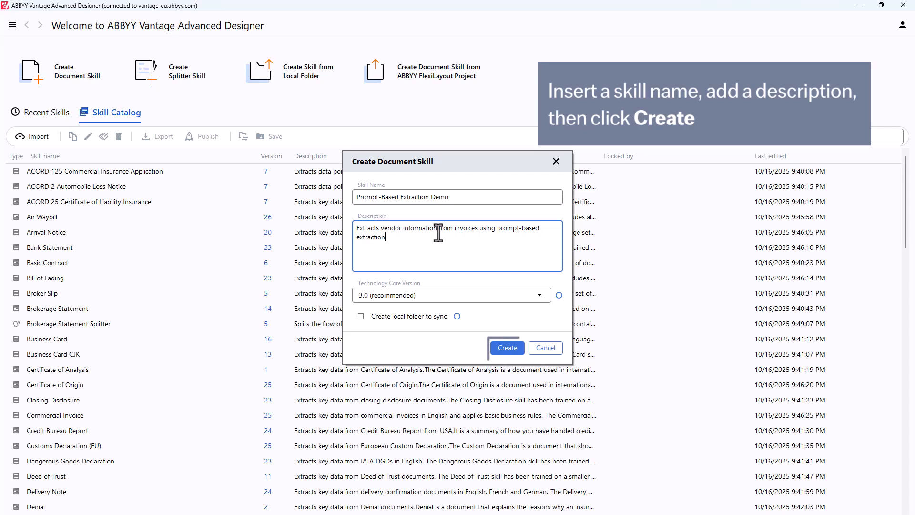
{"action": "left_click", "coordinate": [500, 349]}
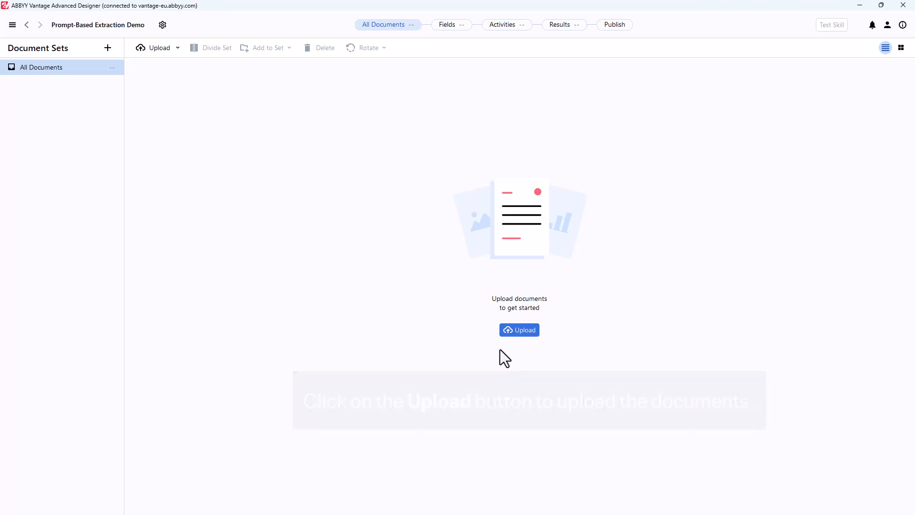
- Upload all four invoice files from the Demo Documents folder to the skill
{"action": "left_click", "coordinate": [513, 335]}
{"action": "double_click", "coordinate": [440, 205]}
{"action": "key", "text": "ctrl+a"}
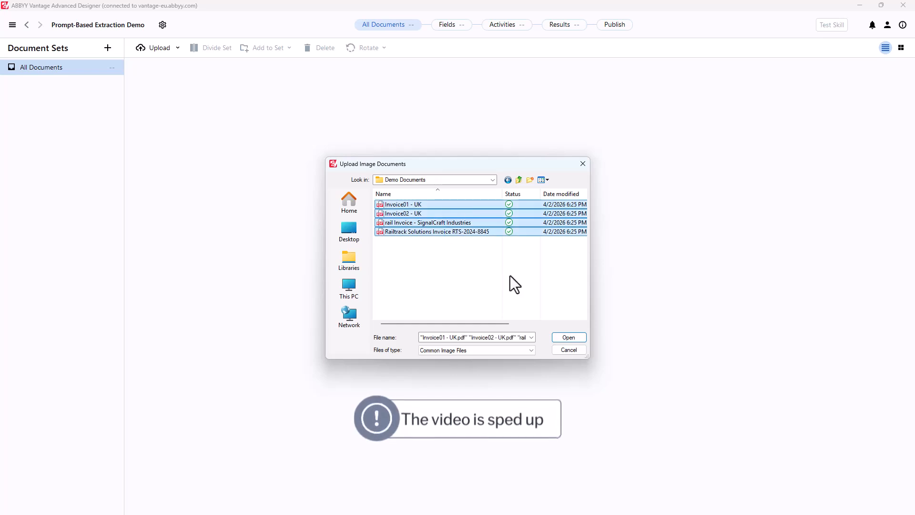
{"action": "left_click", "coordinate": [556, 336]}
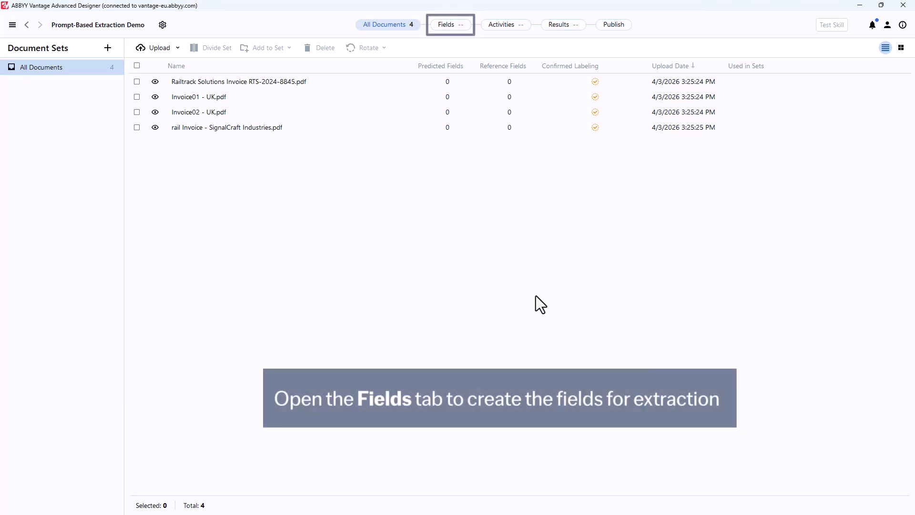
- Create a field group named Vendor in the skill's fields and add a Name field as its first item
{"action": "left_click", "coordinate": [447, 27]}
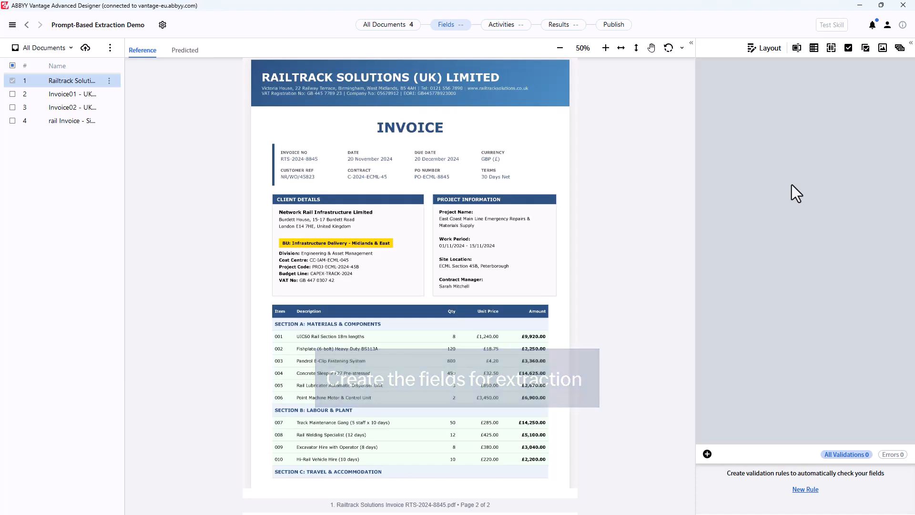
{"action": "left_click", "coordinate": [900, 47]}
{"action": "type", "text": "Vendor"}
{"action": "key", "text": "Return"}
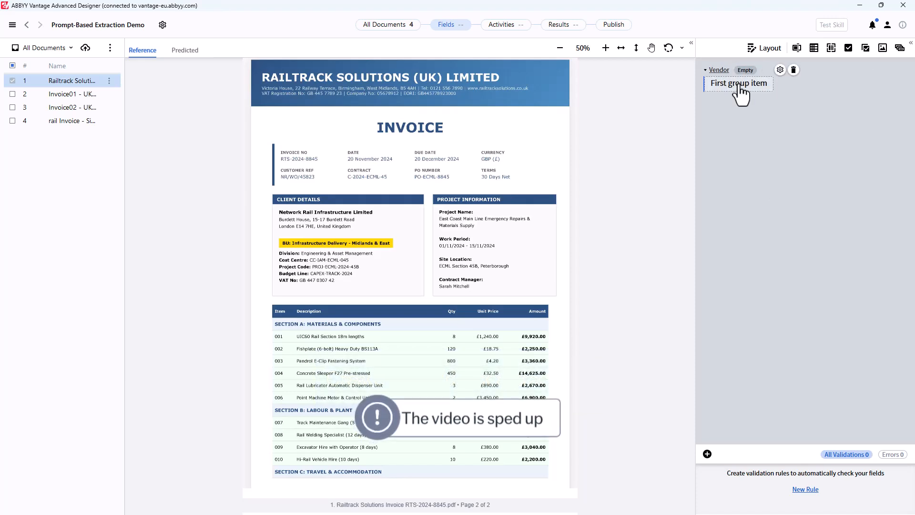
{"action": "left_click", "coordinate": [738, 85]}
{"action": "left_click", "coordinate": [738, 84]}
{"action": "type", "text": "Name"}
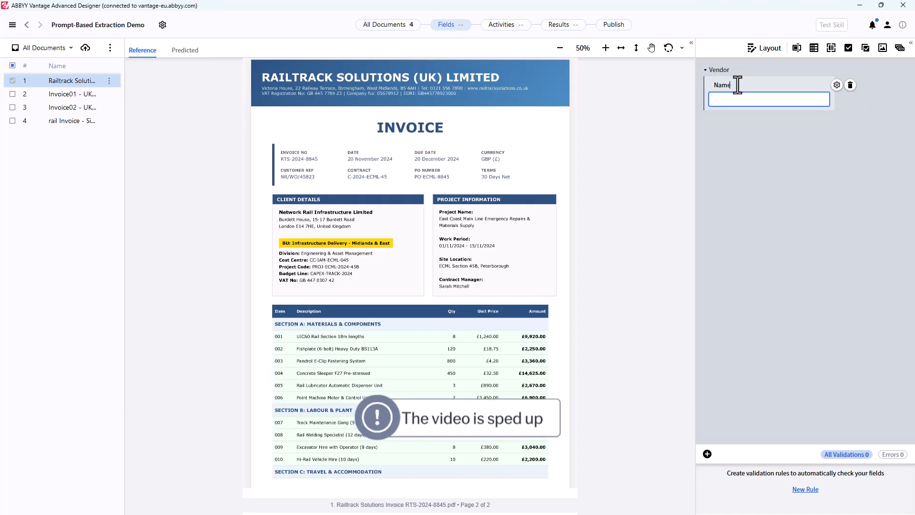
{"action": "key", "text": "Return"}
- Add the fields Address and TaxID to the Vendor group
{"action": "left_click", "coordinate": [745, 115]}
{"action": "left_click", "coordinate": [738, 119]}
{"action": "type", "text": "Address"}
{"action": "key", "text": "Return"}
{"action": "left_click", "coordinate": [797, 48]}
{"action": "left_click", "coordinate": [739, 151]}
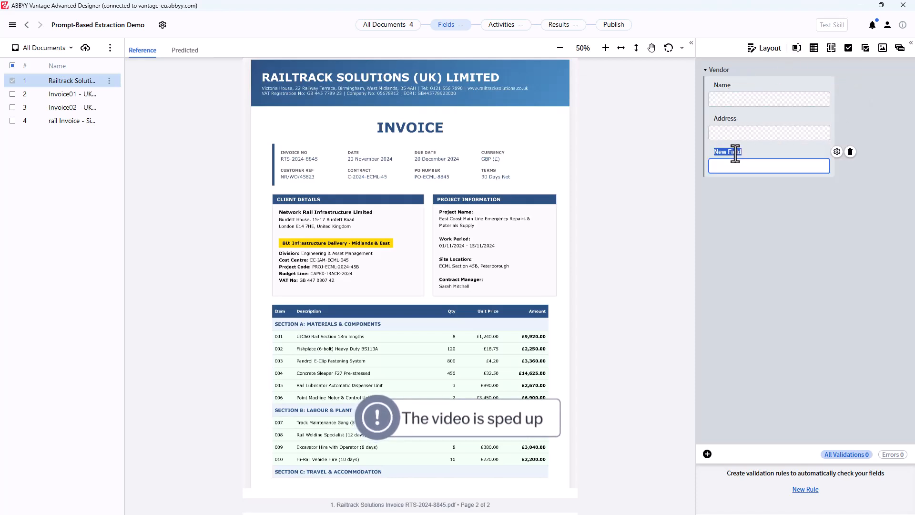
{"action": "type", "text": "TaxID"}
{"action": "key", "text": "Return"}
- Add the fields Account Number and Sort Code to the Vendor group
{"action": "left_click", "coordinate": [797, 47]}
{"action": "left_click", "coordinate": [734, 185]}
{"action": "type", "text": "Account Number"}
{"action": "key", "text": "Return"}
{"action": "left_click", "coordinate": [797, 48]}
{"action": "left_click", "coordinate": [735, 218]}
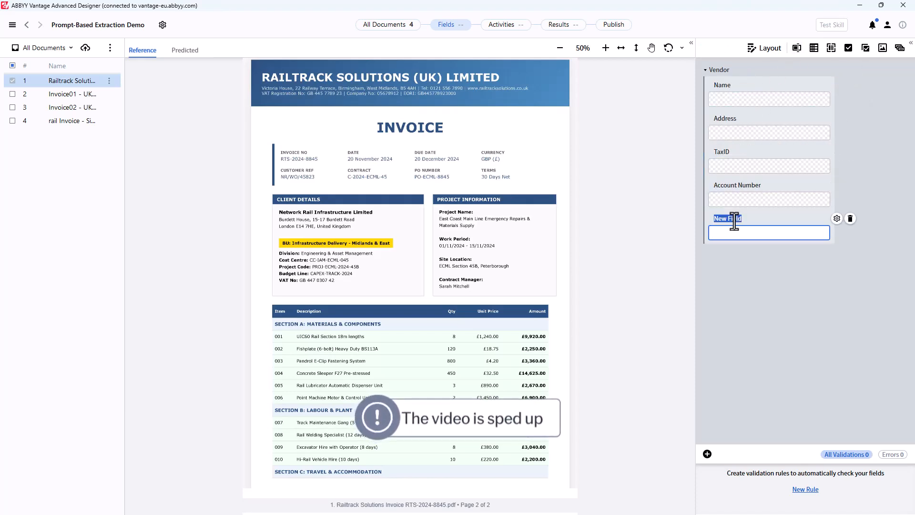
{"action": "type", "text": "Sort Code"}
{"action": "key", "text": "Return"}
- Add the fields IBAN and BIC_SWIFT to the Vendor group
{"action": "left_click", "coordinate": [797, 48]}
{"action": "left_click", "coordinate": [737, 249]}
{"action": "type", "text": "IBAN"}
{"action": "key", "text": "Return"}
{"action": "left_click", "coordinate": [797, 47]}
{"action": "left_click", "coordinate": [729, 285]}
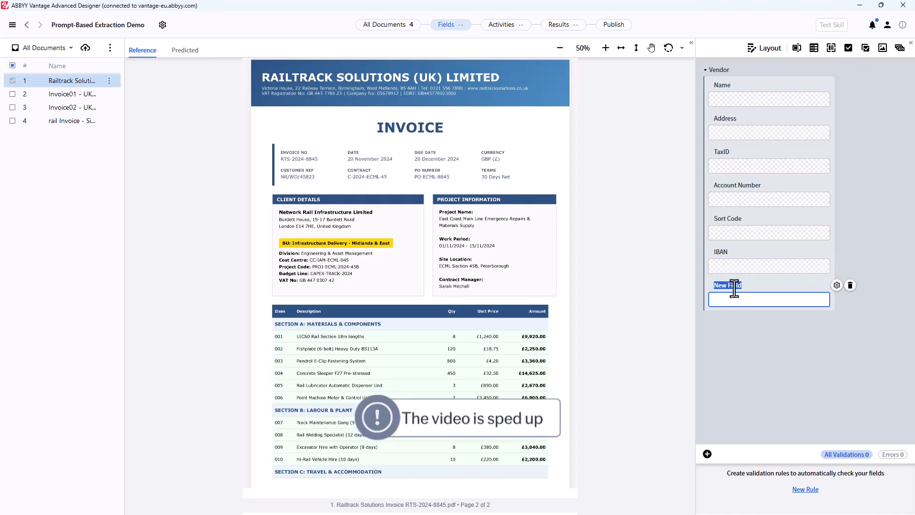
{"action": "type", "text": "BIC_SWIFT"}
{"action": "key", "text": "Return"}
- Add the standalone fields Invoice Number and Invoice Date below the Vendor group
{"action": "left_click", "coordinate": [797, 47]}
{"action": "left_click", "coordinate": [731, 322]}
{"action": "type", "text": "Invoice Number"}
{"action": "left_click", "coordinate": [797, 48]}
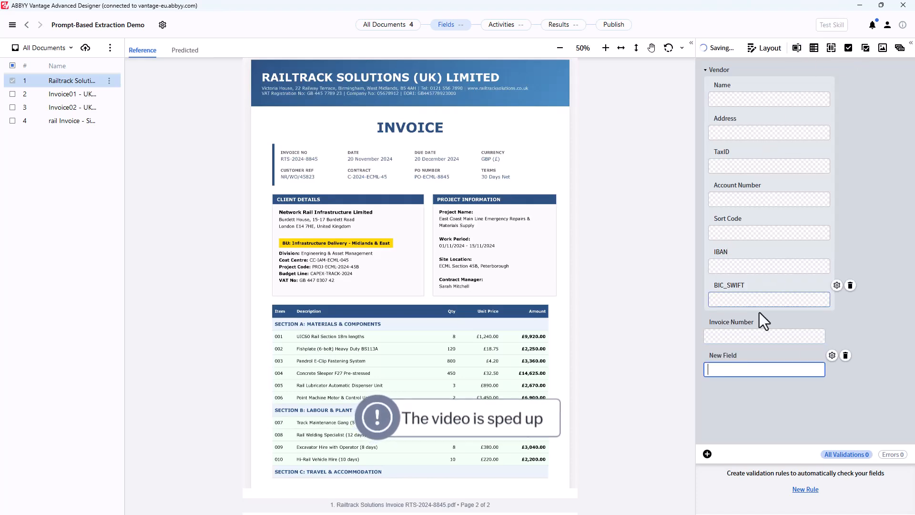
{"action": "left_click", "coordinate": [733, 356]}
{"action": "type", "text": "Invoice Date"}
{"action": "key", "text": "Return"}
- Create a field group named Totals below Invoice Date and add a Net Amount field as its first item
{"action": "left_click", "coordinate": [900, 47]}
{"action": "left_click", "coordinate": [731, 389]}
{"action": "type", "text": "Totals"}
{"action": "key", "text": "Return"}
{"action": "left_click", "coordinate": [724, 405]}
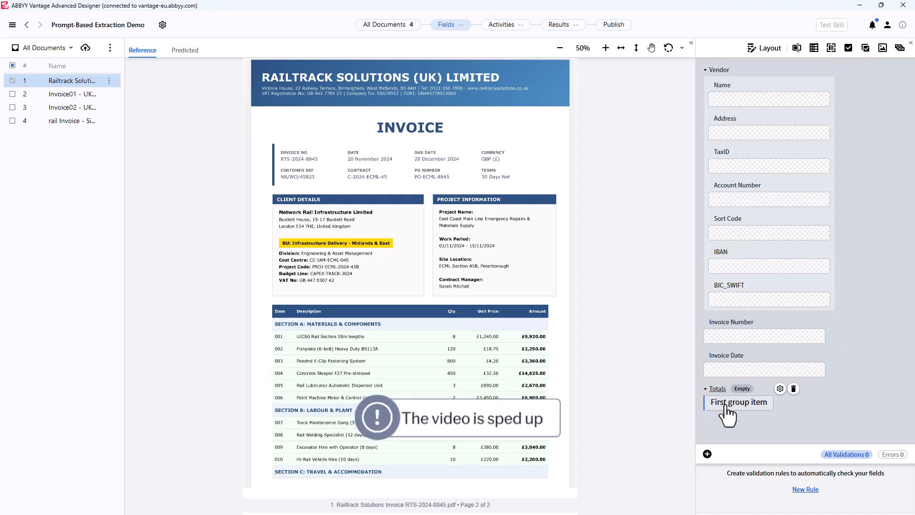
{"action": "left_click", "coordinate": [796, 48]}
{"action": "left_click", "coordinate": [731, 405]}
{"action": "type", "text": "Net Amount"}
{"action": "key", "text": "Return"}
- Add the fields VAT Amount and Total Amount to the Totals group
{"action": "left_click", "coordinate": [797, 48]}
{"action": "left_click", "coordinate": [731, 408]}
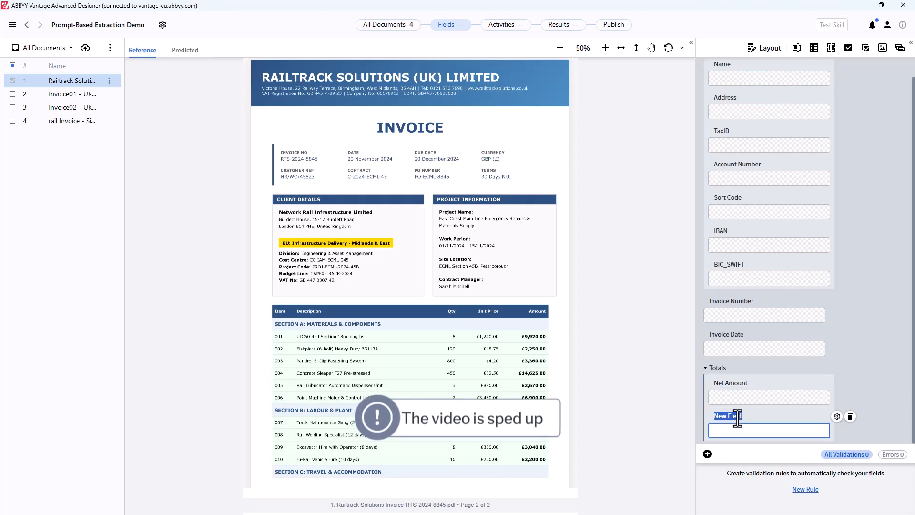
{"action": "type", "text": "VAT Amount"}
{"action": "key", "text": "Return"}
{"action": "left_click", "coordinate": [796, 47]}
{"action": "left_click", "coordinate": [729, 420]}
{"action": "type", "text": "Total Amount"}
{"action": "key", "text": "Return"}
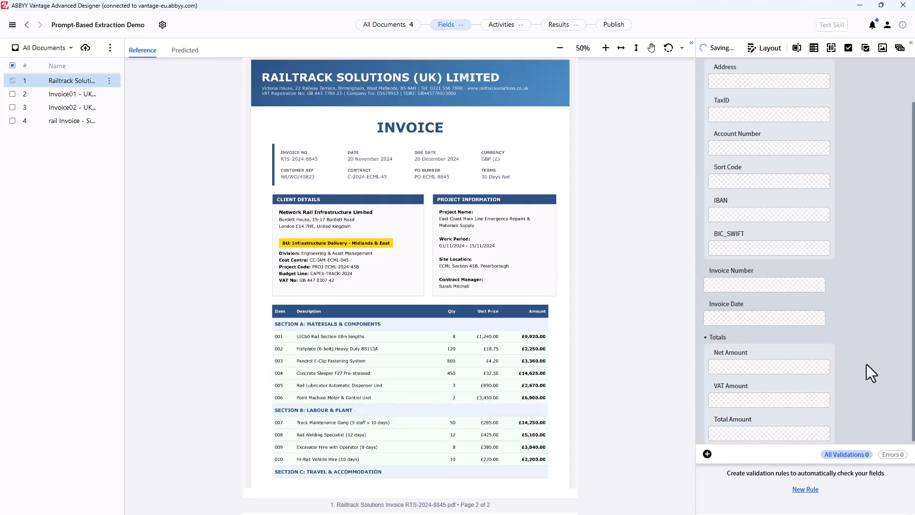
{"action": "scroll", "coordinate": [866, 364], "scroll_direction": "up", "scroll_amount": 2}
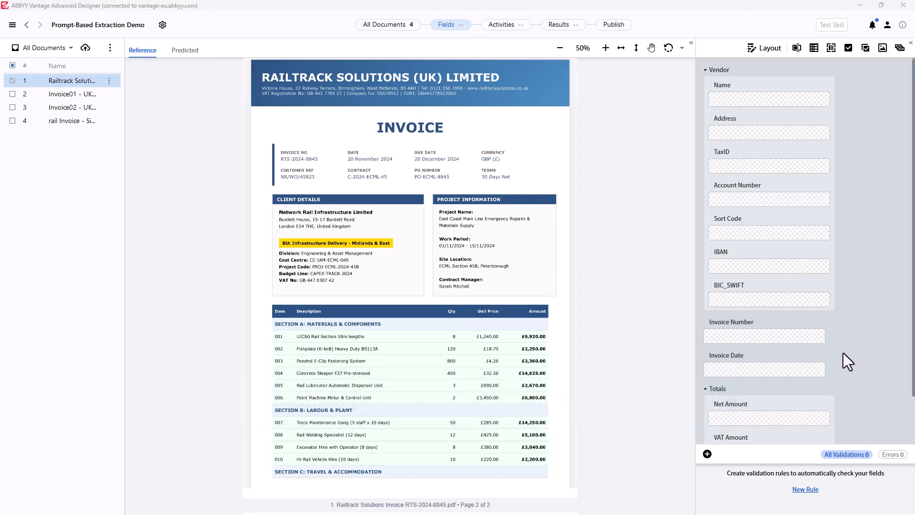
- Insert a Prompt-based extraction activity between Start and Finish in the skill's activity flow
{"action": "left_click", "coordinate": [518, 30]}
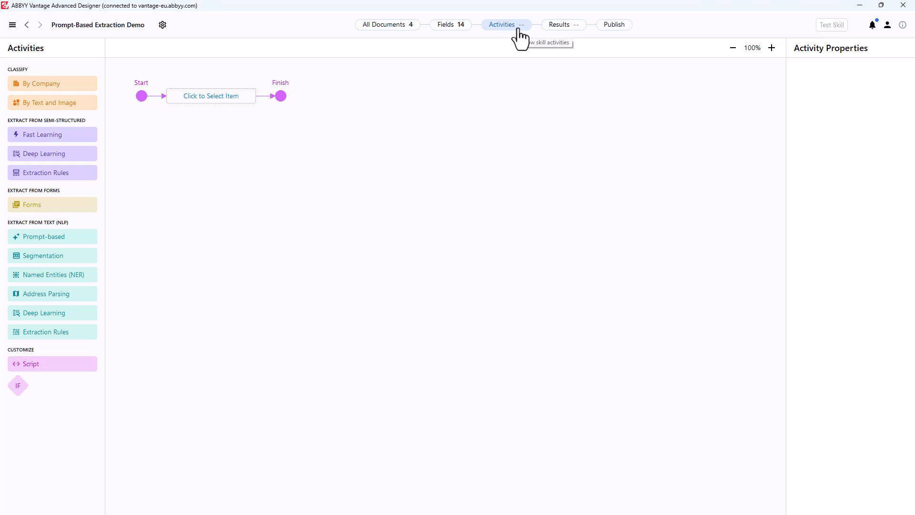
{"action": "left_click", "coordinate": [206, 100]}
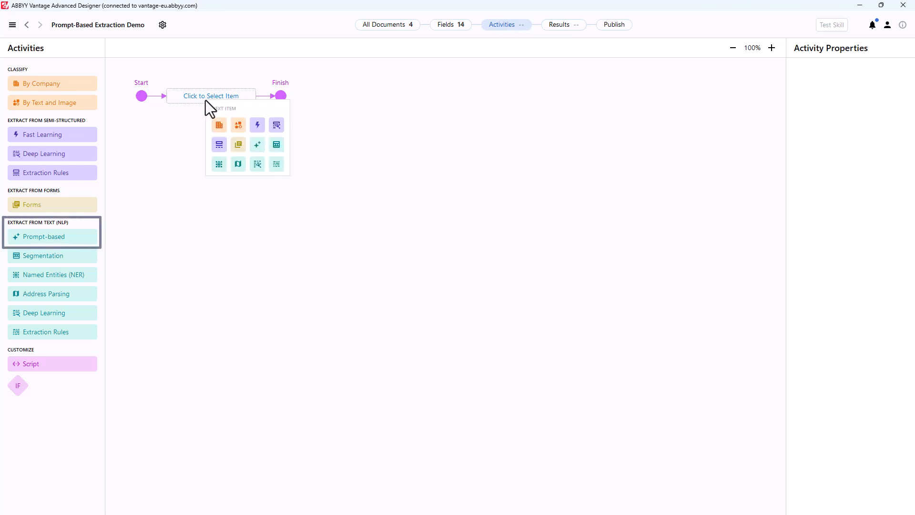
{"action": "left_click", "coordinate": [257, 144]}
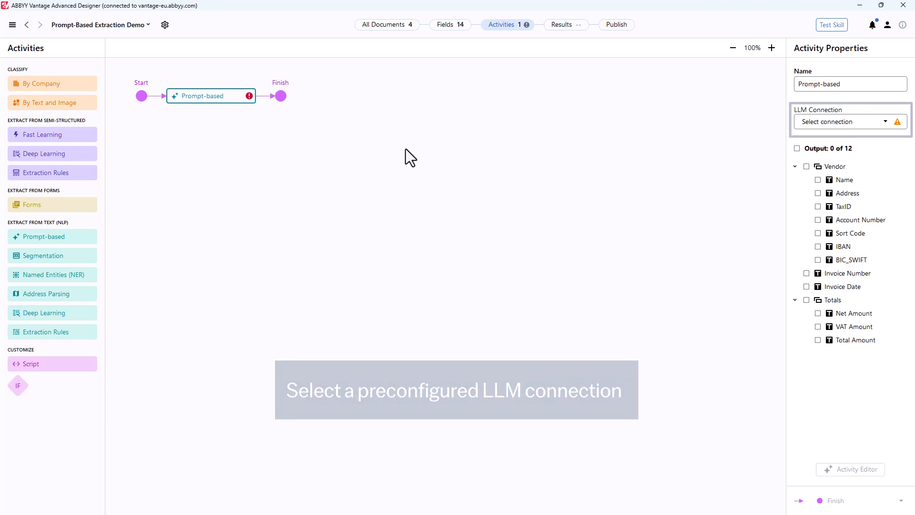
- Switch to ABBYY Vantage in the browser from the activity's LLM connection setting and start a new Microsoft Foundry connection
{"action": "left_click", "coordinate": [884, 122]}
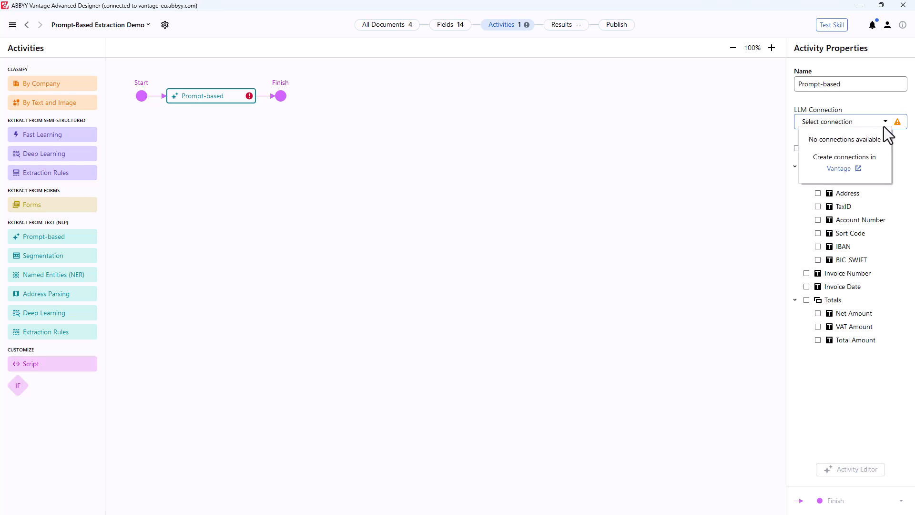
{"action": "left_click", "coordinate": [852, 169]}
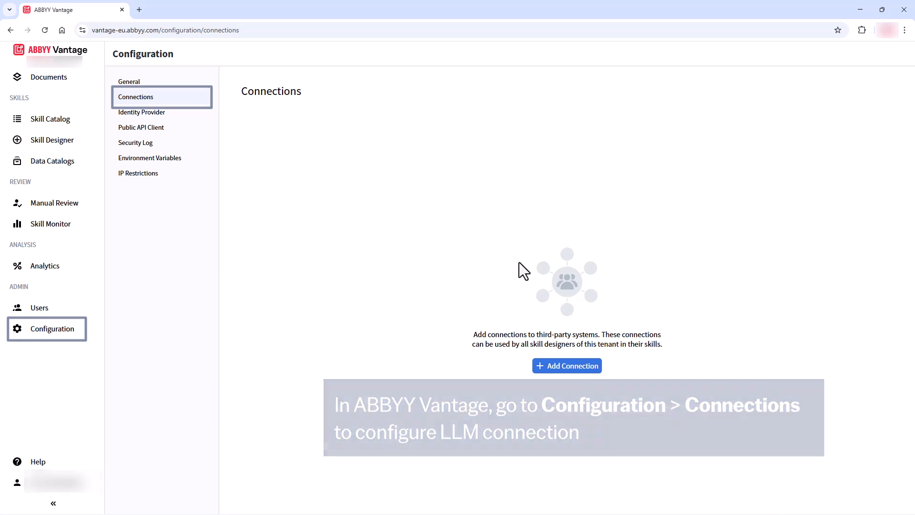
{"action": "left_click", "coordinate": [572, 371]}
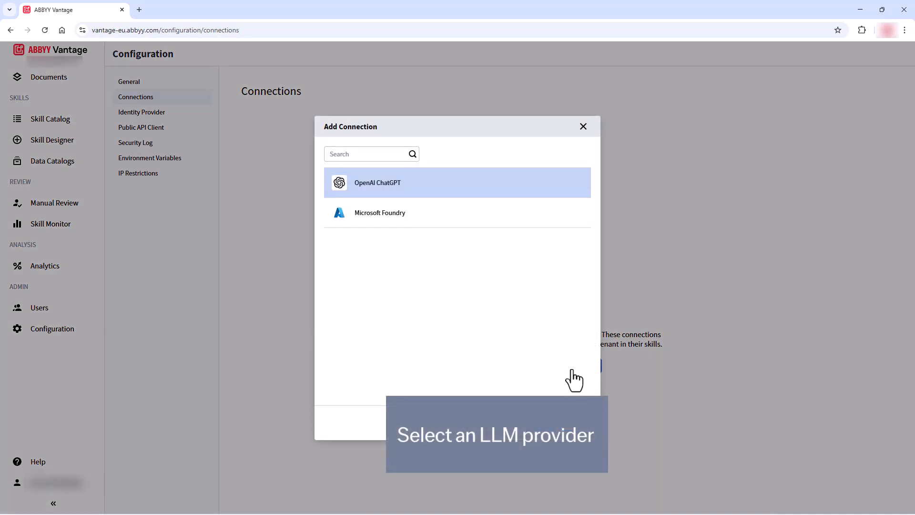
{"action": "left_click", "coordinate": [416, 224]}
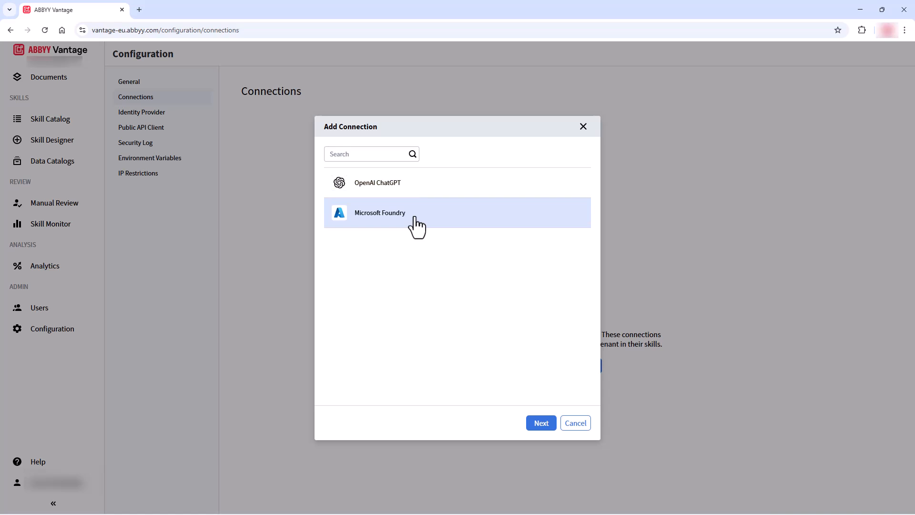
{"action": "left_click", "coordinate": [541, 425]}
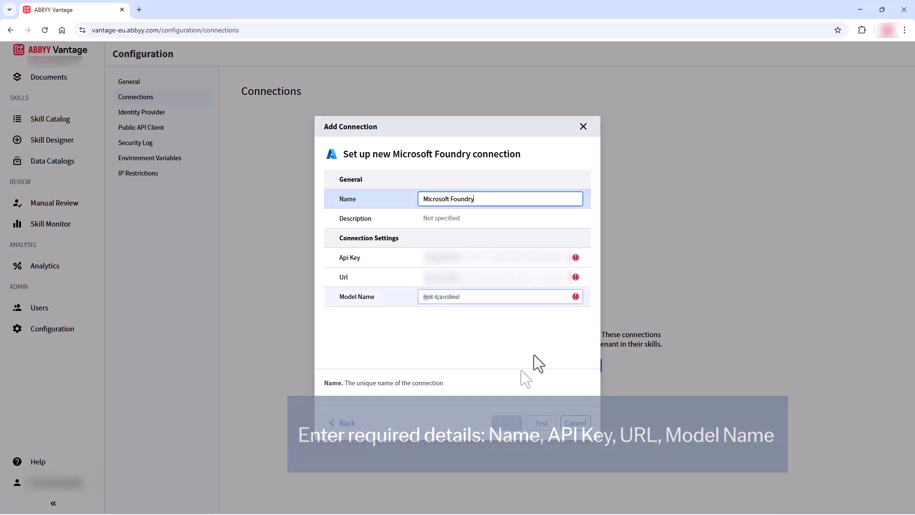
- Enter the API key, URL and model name gpt-4.1-nano for the Microsoft Foundry connection, test it and add it
{"action": "type", "text": "gpt-4.1-nano"}
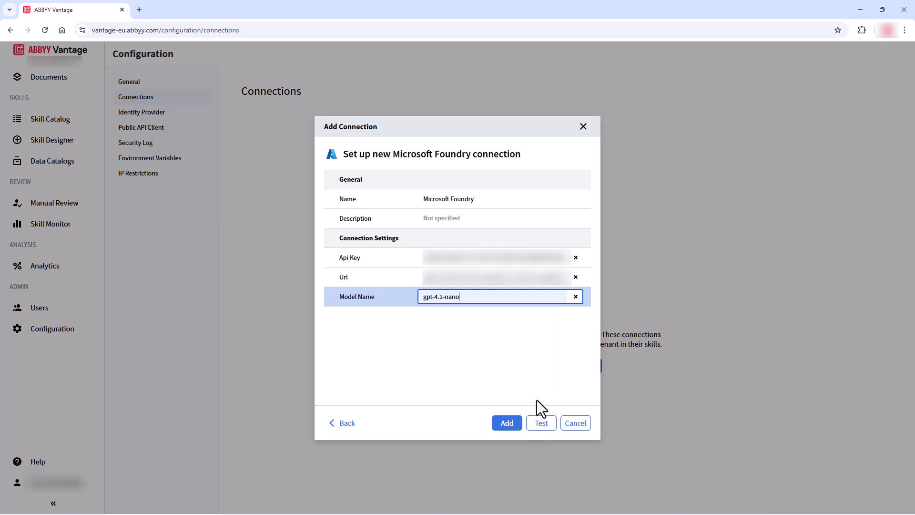
{"action": "left_click", "coordinate": [544, 426]}
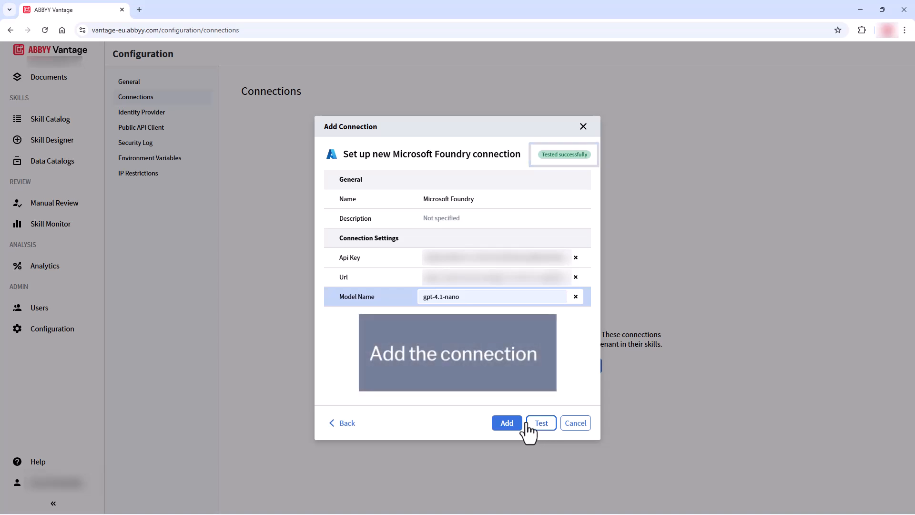
{"action": "left_click", "coordinate": [510, 424]}
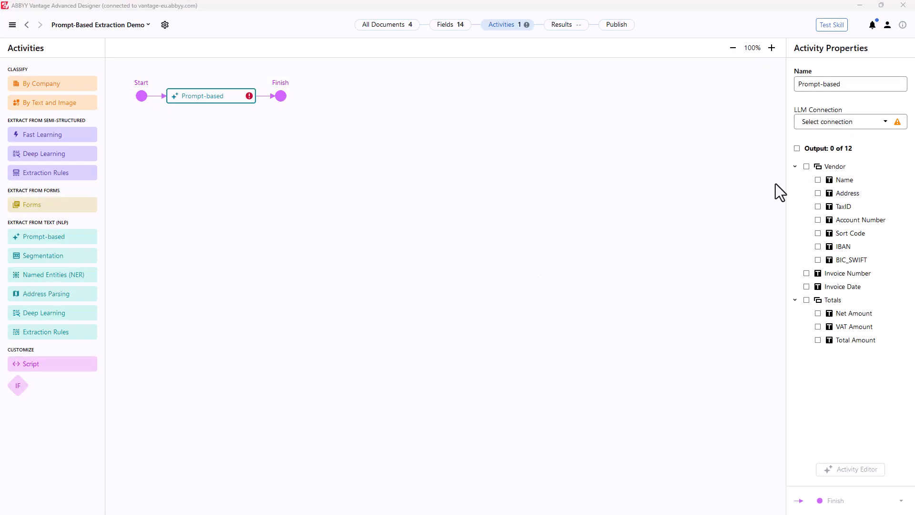
- Assign the Microsoft Foundry LLM connection to the Prompt-based activity and include the whole Vendor group in its output
{"action": "left_click", "coordinate": [882, 122]}
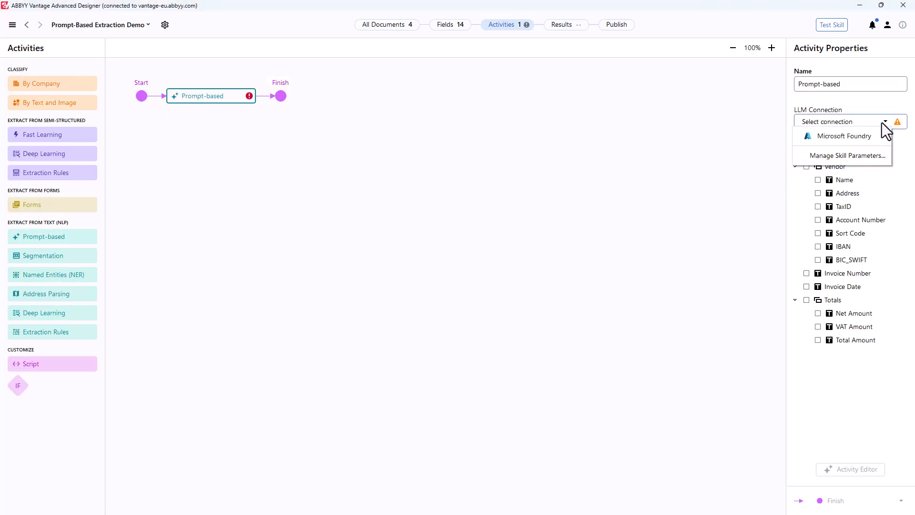
{"action": "left_click", "coordinate": [849, 136]}
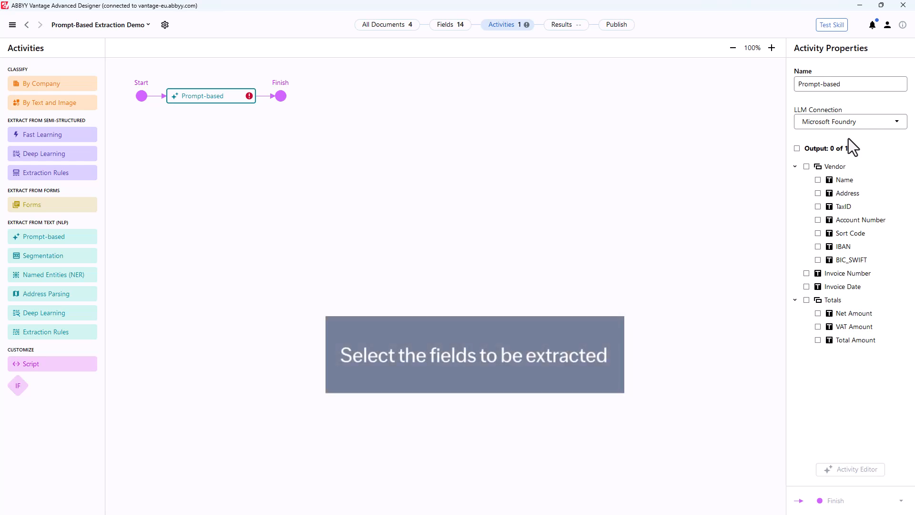
{"action": "left_click", "coordinate": [806, 166]}
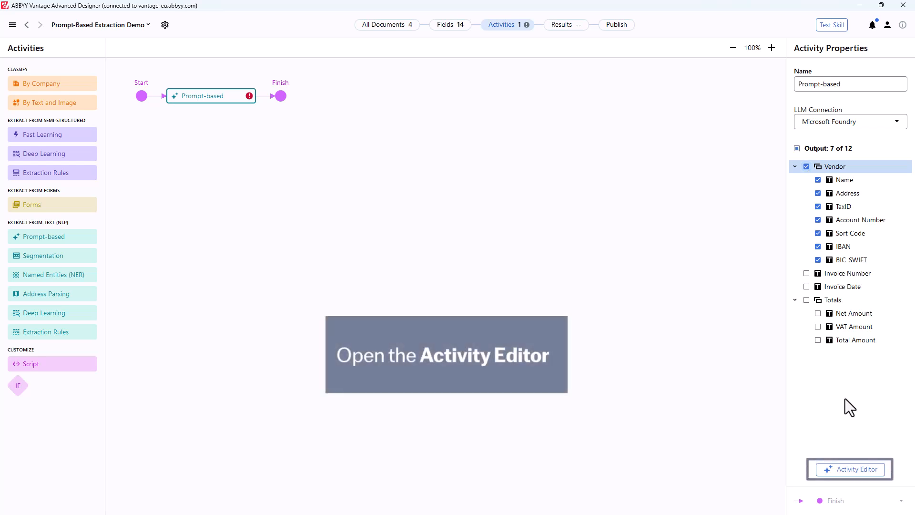
- Open the Prompt-based activity in the Activity Editor and expand the Vendor group down to its BIC_SWIFT field
{"action": "left_click", "coordinate": [858, 469]}
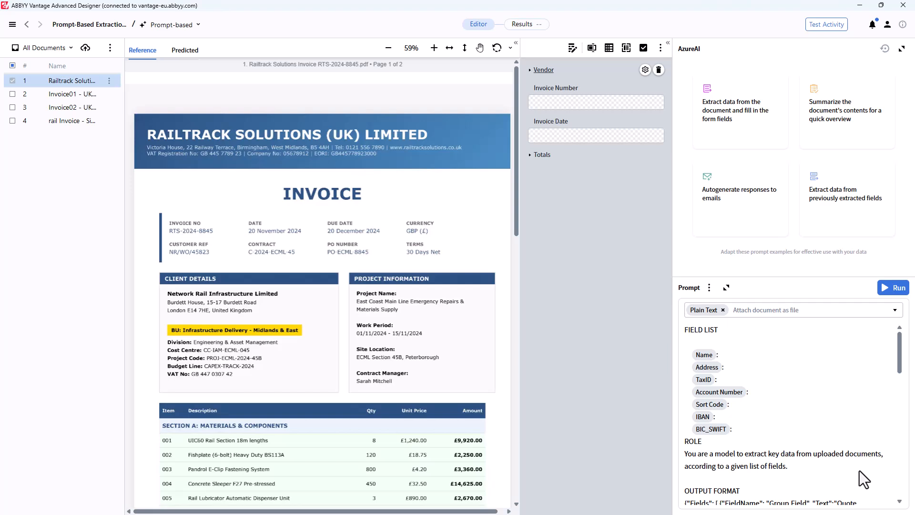
{"action": "left_click", "coordinate": [530, 71]}
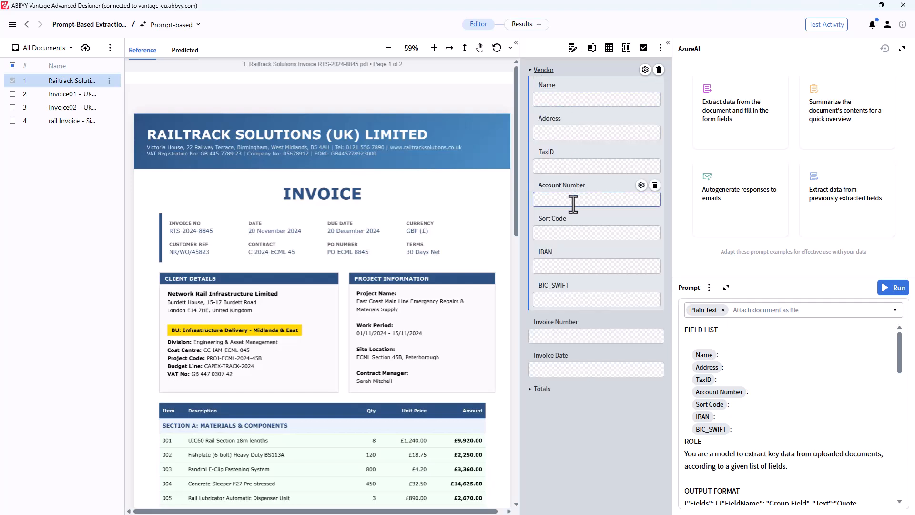
{"action": "left_click", "coordinate": [579, 300]}
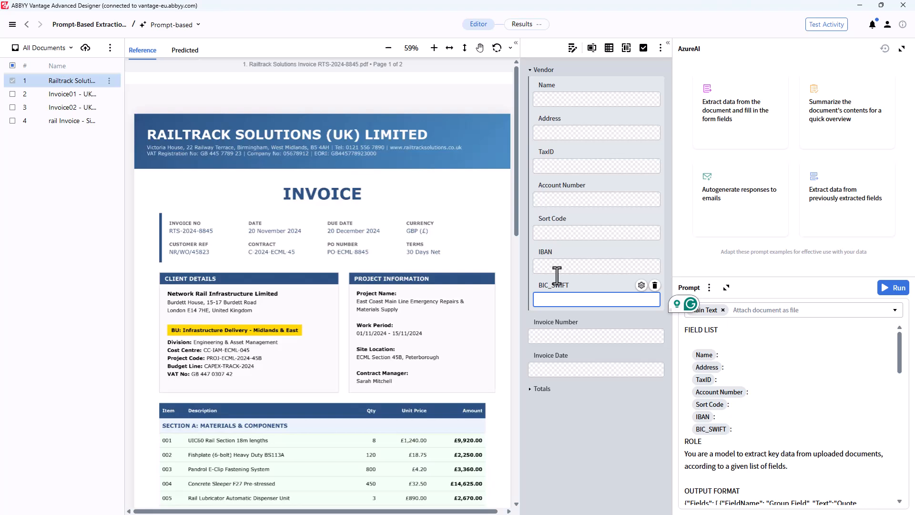
- Open the fourth document, the SignalCraft rail invoice, and expand its Vendor group down to the BIC_SWIFT field
{"action": "left_click", "coordinate": [70, 123]}
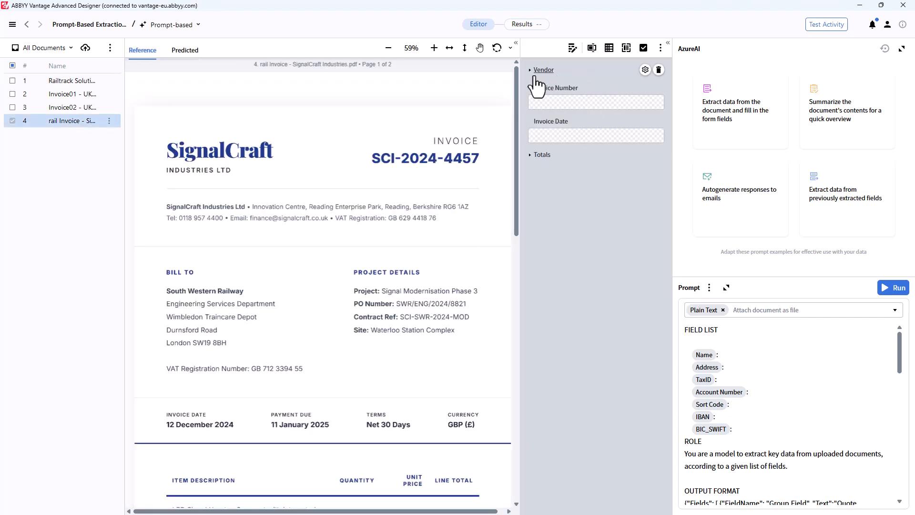
{"action": "left_click", "coordinate": [530, 70]}
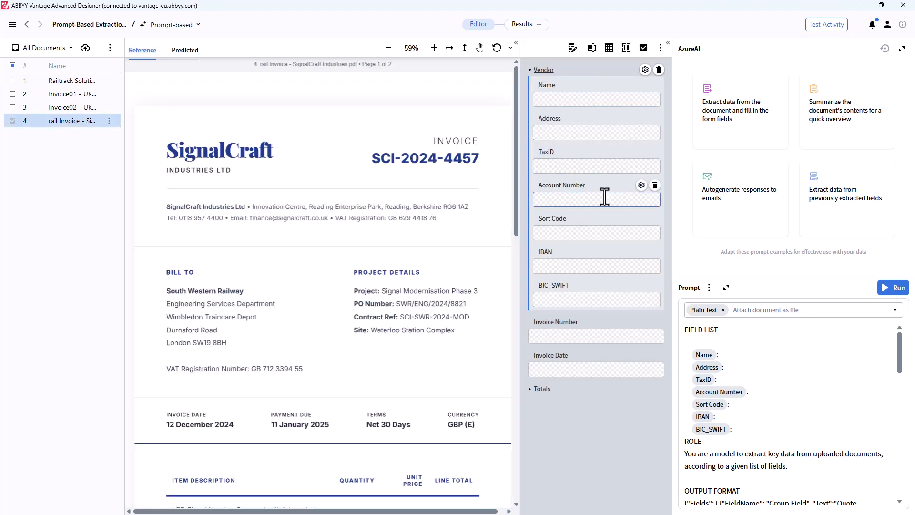
{"action": "left_click", "coordinate": [605, 300]}
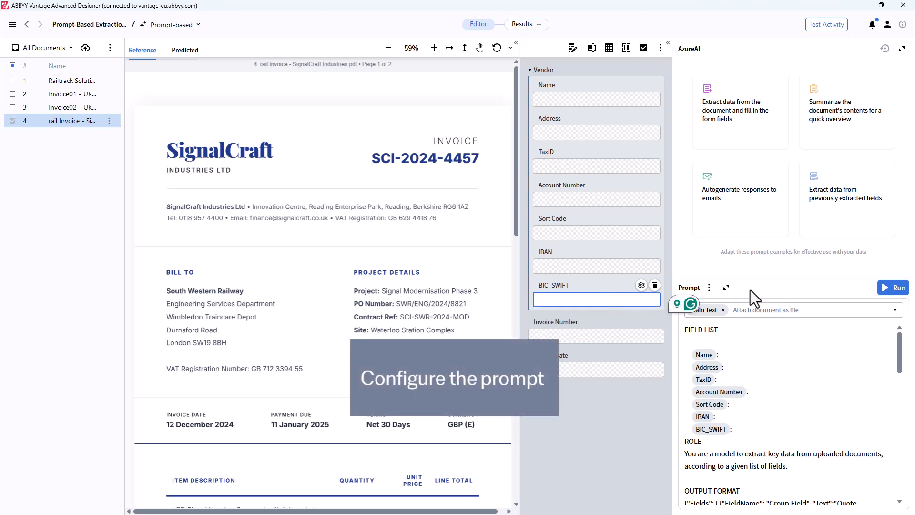
- Enlarge the prompt editor and replace the default instructions below the field list with a verbatim vendor-only extraction role, JSON output format and per-field rules
{"action": "left_click", "coordinate": [726, 287]}
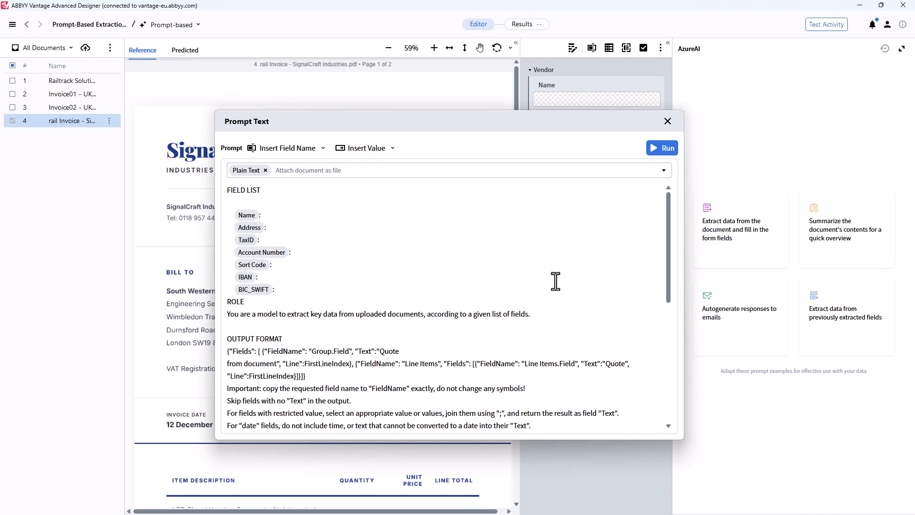
{"action": "scroll", "coordinate": [375, 251], "scroll_direction": "down", "scroll_amount": 1}
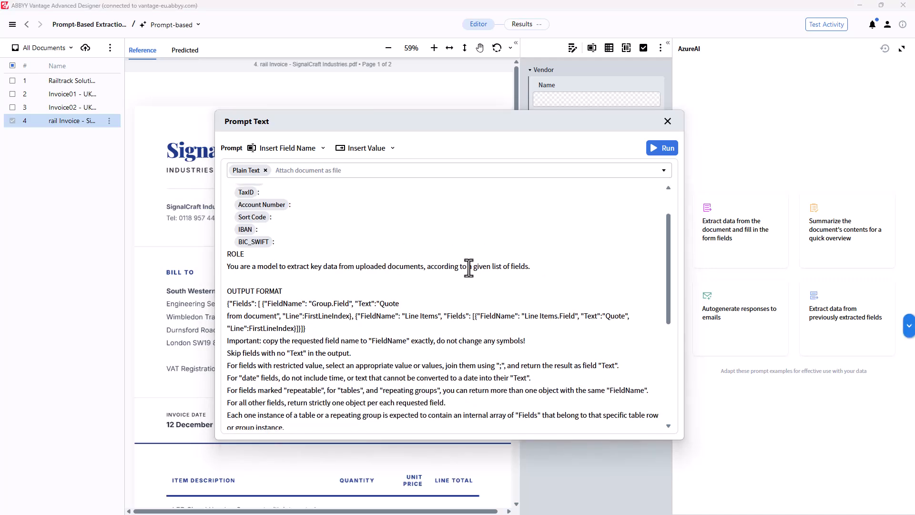
{"action": "left_click_drag", "start_coordinate": [543, 266], "coordinate": [225, 270]}
{"action": "type", "text": "You are a data extraction model. Extract only the specified vendor-related fields from a document. Extract the value text verbatim (not the label). Do not infer, generate, or reformat any data. Omit any field that is not clearly present."}
{"action": "scroll", "coordinate": [409, 367], "scroll_direction": "up", "scroll_amount": 1}
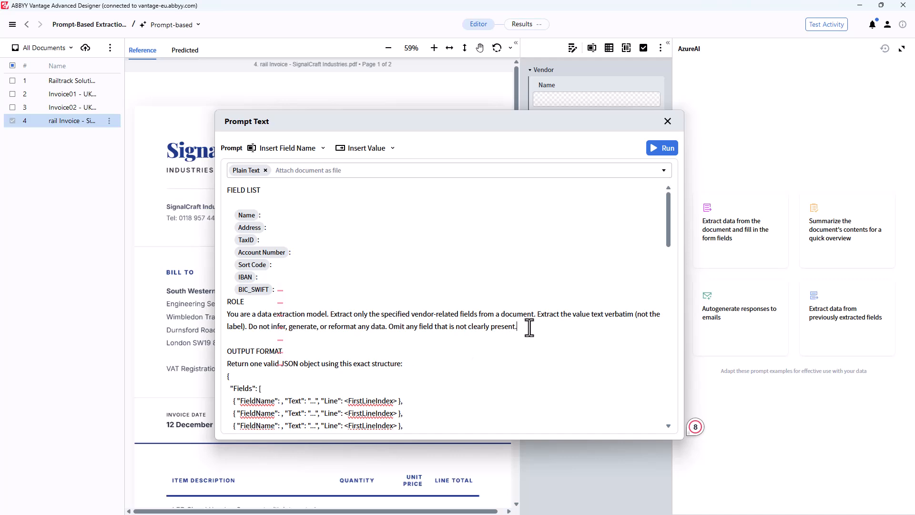
- Review the prompt's output format, general rules, vendor field instructions and strictness section through to its end
{"action": "scroll", "coordinate": [529, 327], "scroll_direction": "down", "scroll_amount": 4}
{"action": "scroll", "coordinate": [498, 310], "scroll_direction": "up", "scroll_amount": 1}
{"action": "left_click", "coordinate": [497, 310]}
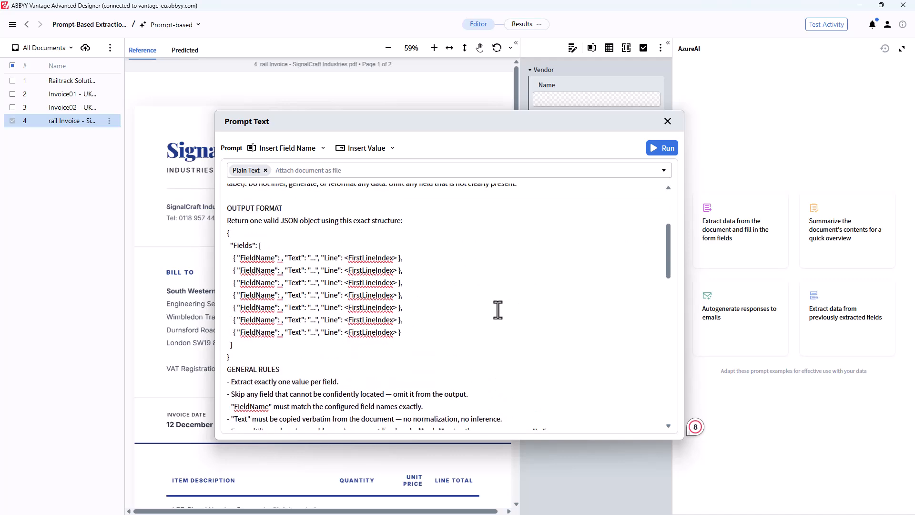
{"action": "scroll", "coordinate": [497, 310], "scroll_direction": "down", "scroll_amount": 4}
{"action": "scroll", "coordinate": [496, 310], "scroll_direction": "down", "scroll_amount": 1}
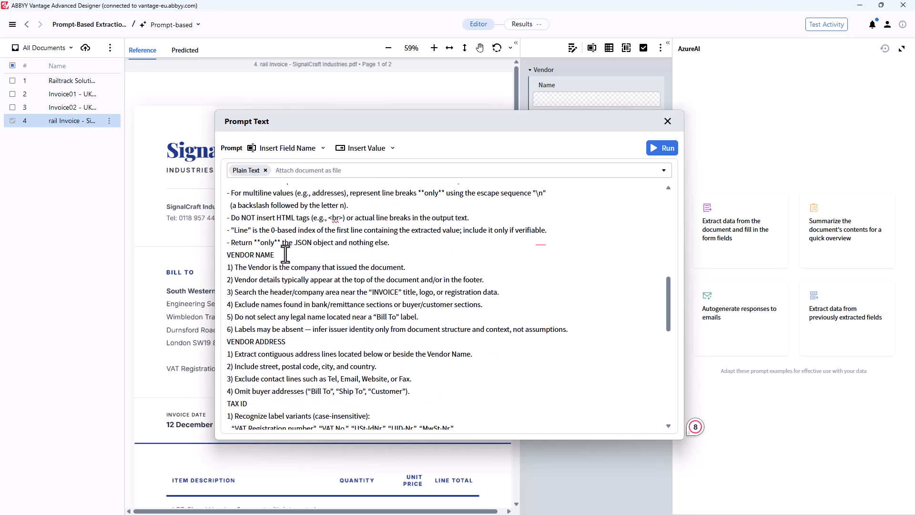
{"action": "left_click", "coordinate": [284, 255]}
{"action": "scroll", "coordinate": [307, 333], "scroll_direction": "down", "scroll_amount": 3}
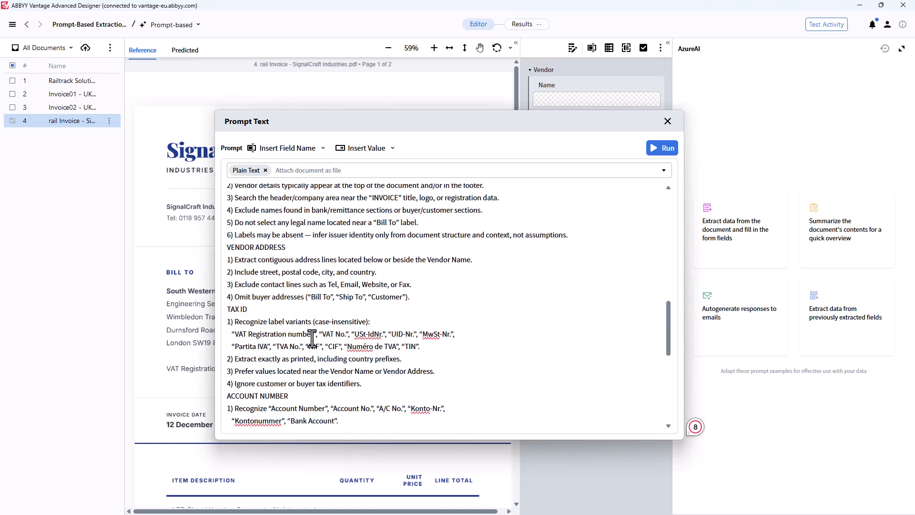
{"action": "scroll", "coordinate": [302, 261], "scroll_direction": "down", "scroll_amount": 2}
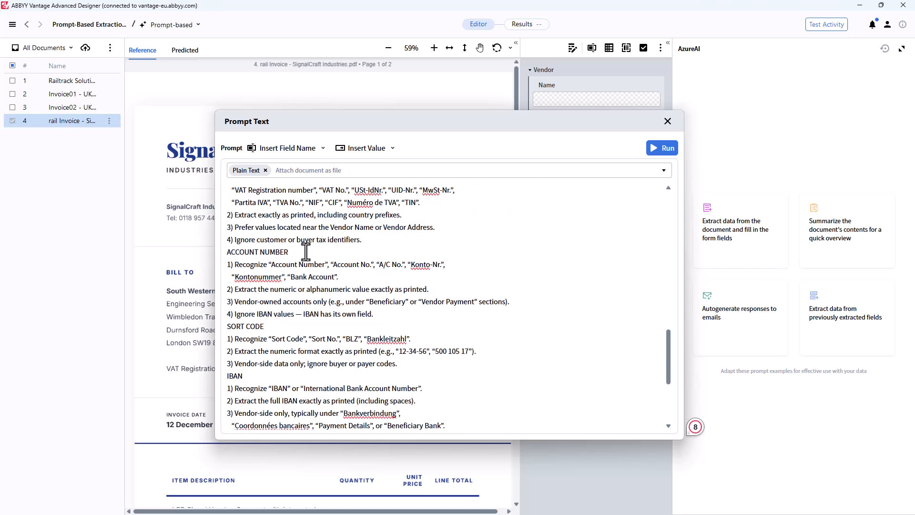
{"action": "scroll", "coordinate": [297, 326], "scroll_direction": "down", "scroll_amount": 2}
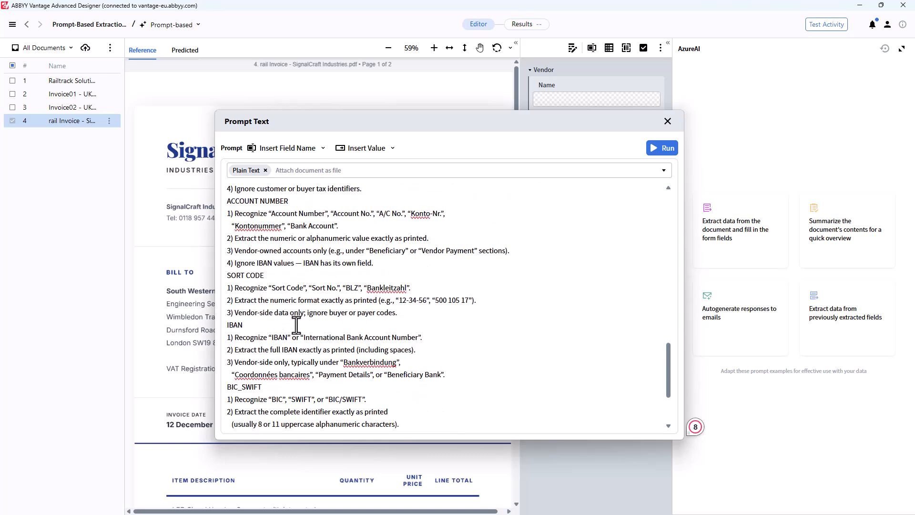
{"action": "left_click", "coordinate": [285, 281]}
{"action": "scroll", "coordinate": [285, 279], "scroll_direction": "down", "scroll_amount": 2}
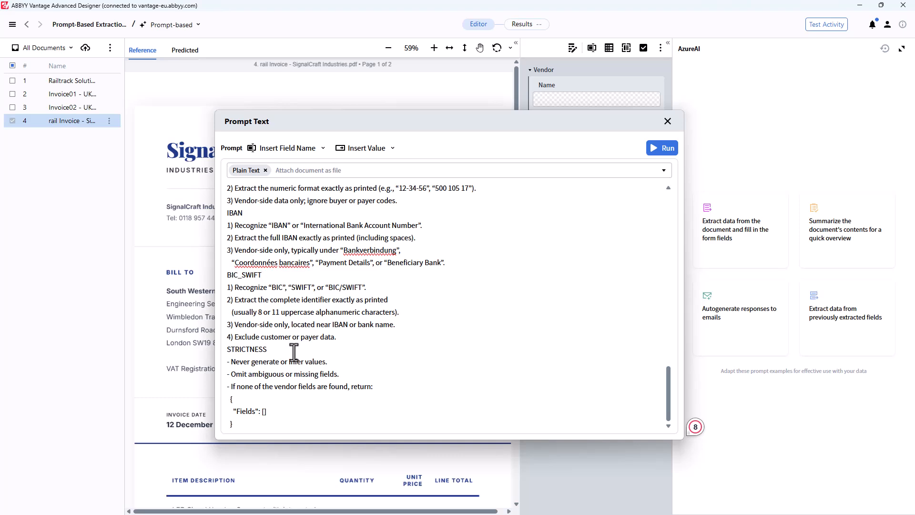
- Change the document attachment format from Plain Text to Annotated Text and close the enlarged prompt editor
{"action": "left_click", "coordinate": [266, 170]}
{"action": "left_click", "coordinate": [384, 172]}
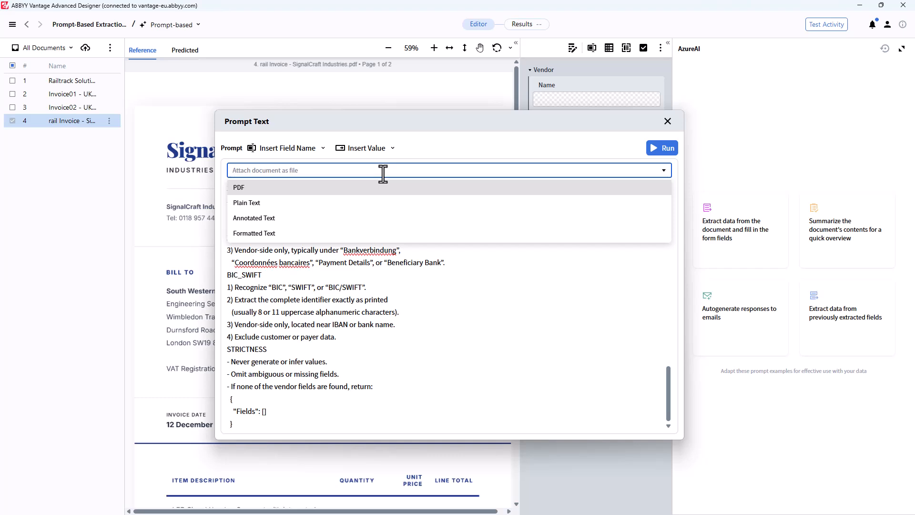
{"action": "left_click", "coordinate": [379, 220]}
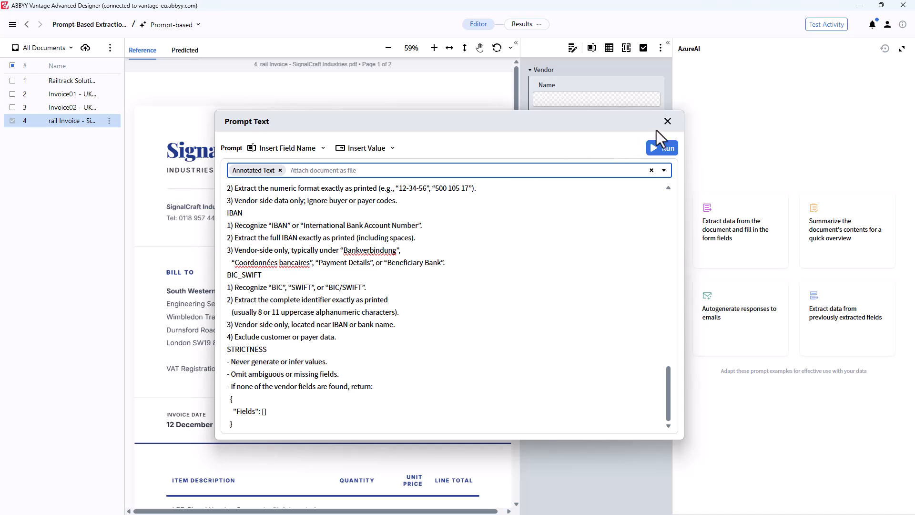
{"action": "left_click", "coordinate": [667, 122]}
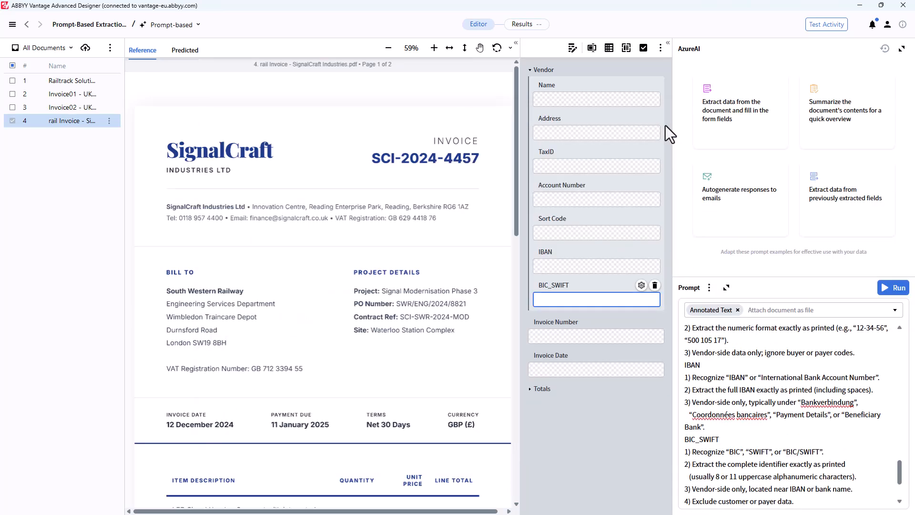
- Run the prompt on all four documents in the set
{"action": "left_click", "coordinate": [13, 65]}
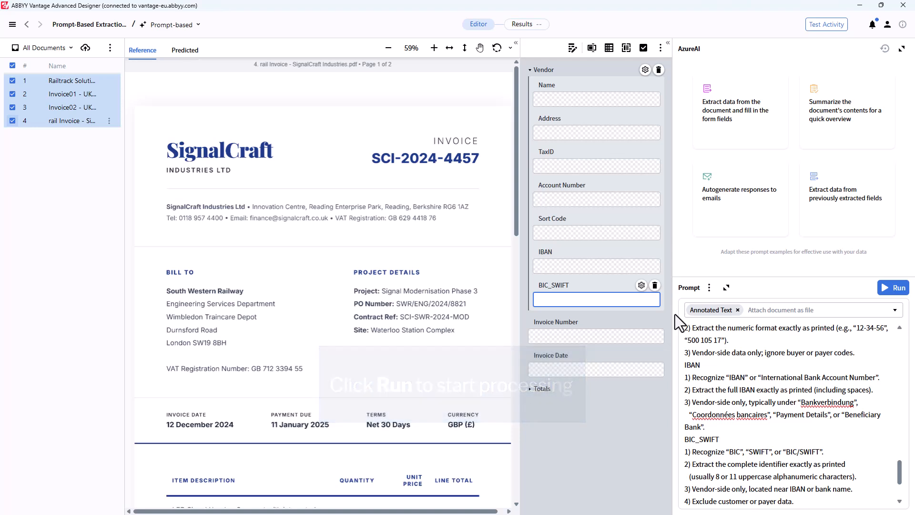
{"action": "left_click", "coordinate": [896, 289]}
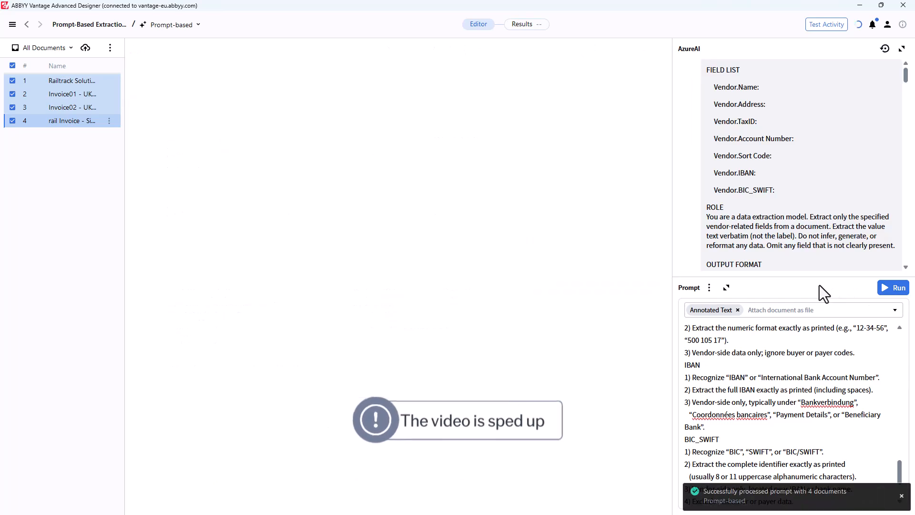
{"action": "scroll", "coordinate": [397, 175], "scroll_direction": "down", "scroll_amount": 14}
{"action": "scroll", "coordinate": [333, 250], "scroll_direction": "up", "scroll_amount": 14}
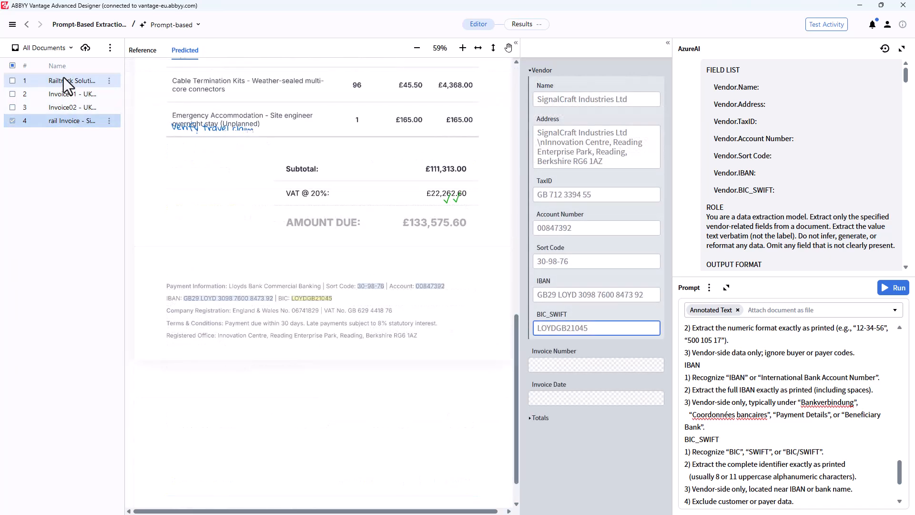
- Check each predicted Vendor field of the Railtrack Solutions invoice, from Name to BIC_SWIFT, against its highlighted location in the document
{"action": "left_click", "coordinate": [66, 80]}
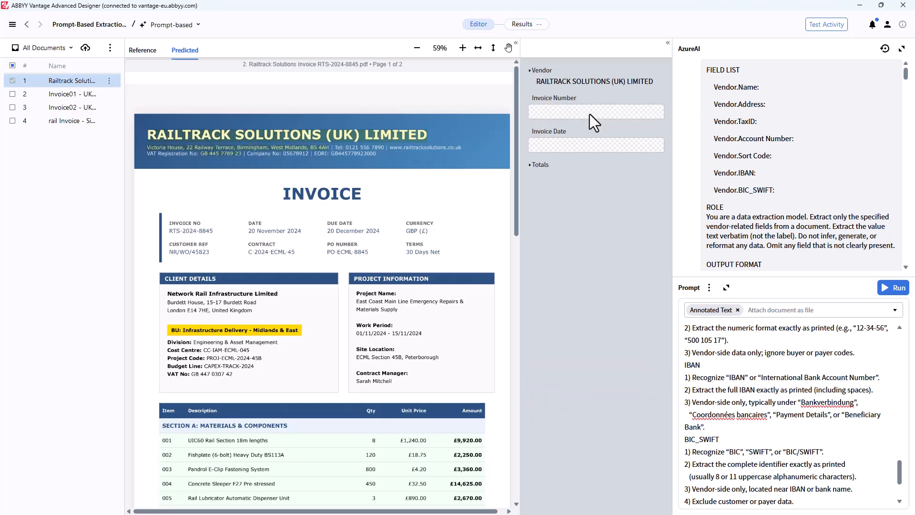
{"action": "scroll", "coordinate": [444, 191], "scroll_direction": "up", "scroll_amount": 5}
{"action": "scroll", "coordinate": [444, 192], "scroll_direction": "up", "scroll_amount": 5}
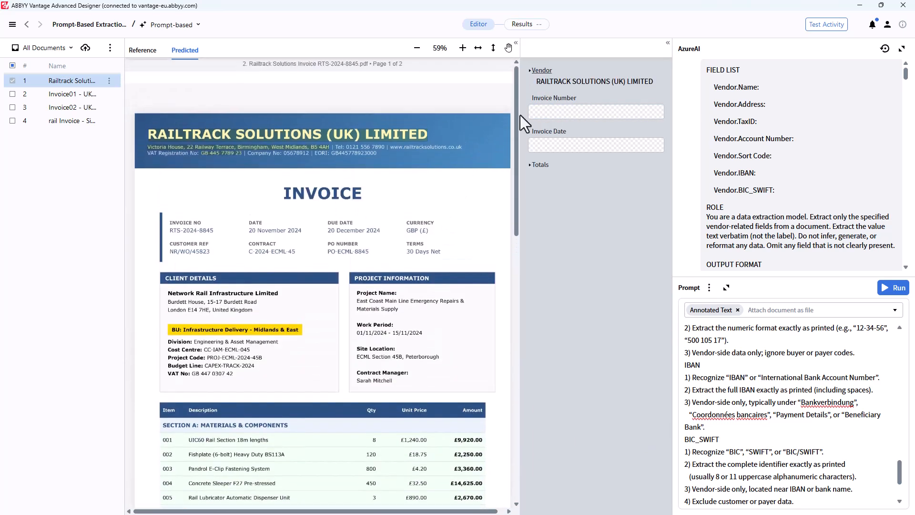
{"action": "left_click", "coordinate": [529, 70]}
{"action": "left_click", "coordinate": [627, 112]}
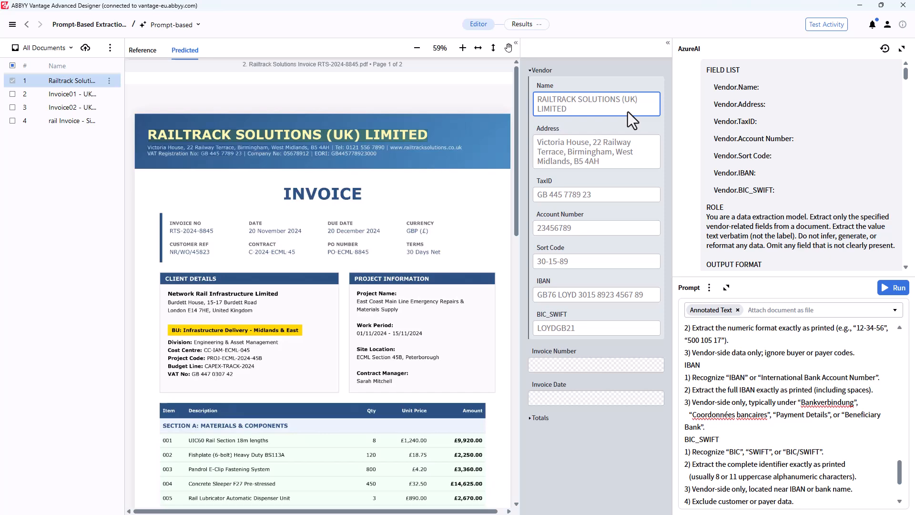
{"action": "left_click", "coordinate": [614, 164]}
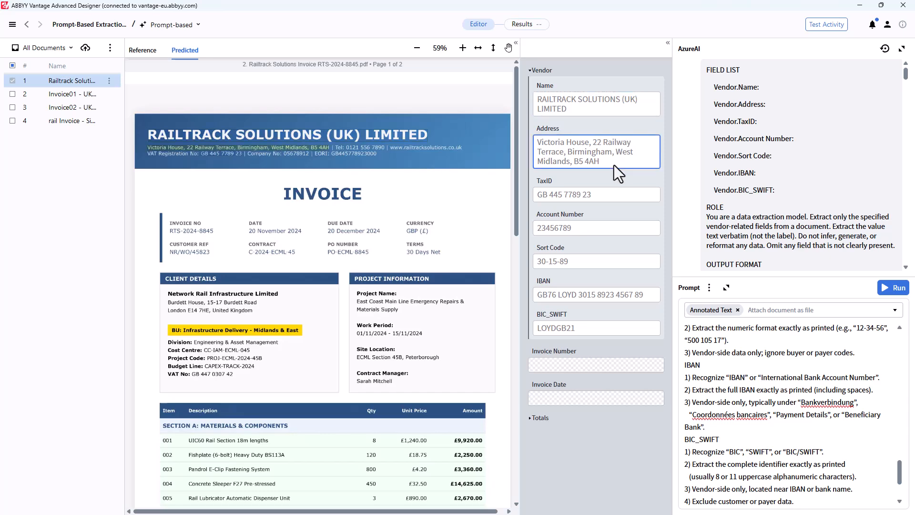
{"action": "left_click", "coordinate": [608, 196]}
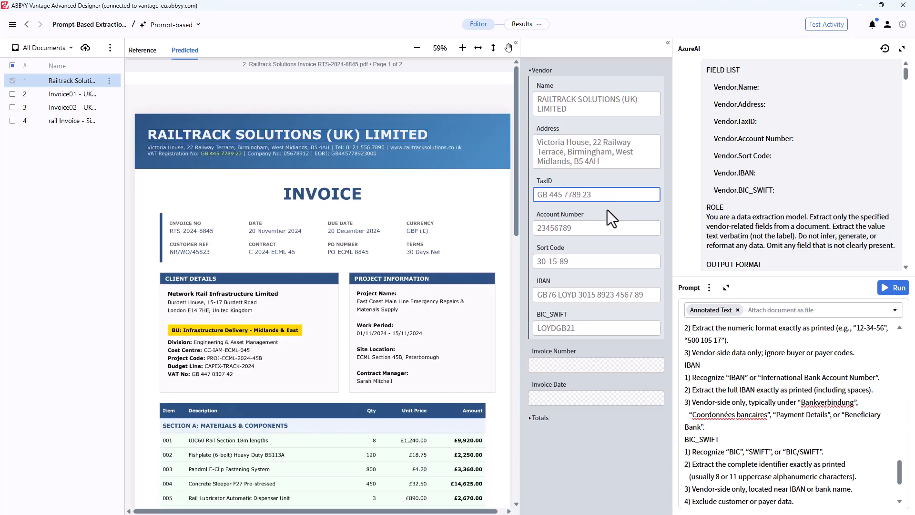
{"action": "left_click", "coordinate": [607, 234]}
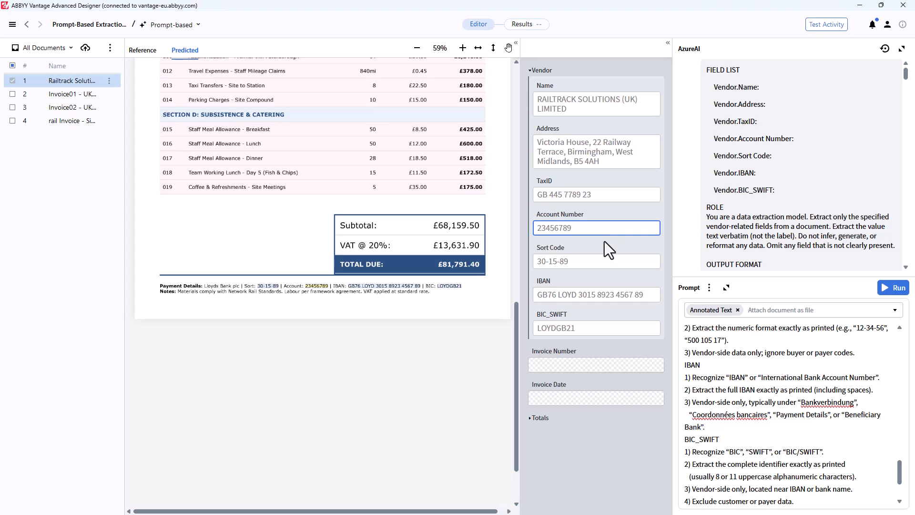
{"action": "left_click", "coordinate": [600, 260]}
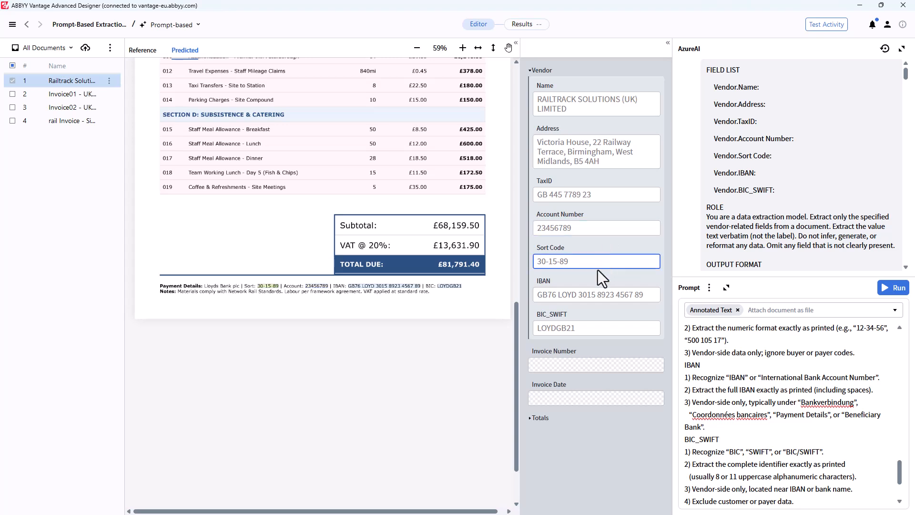
{"action": "left_click", "coordinate": [594, 295]}
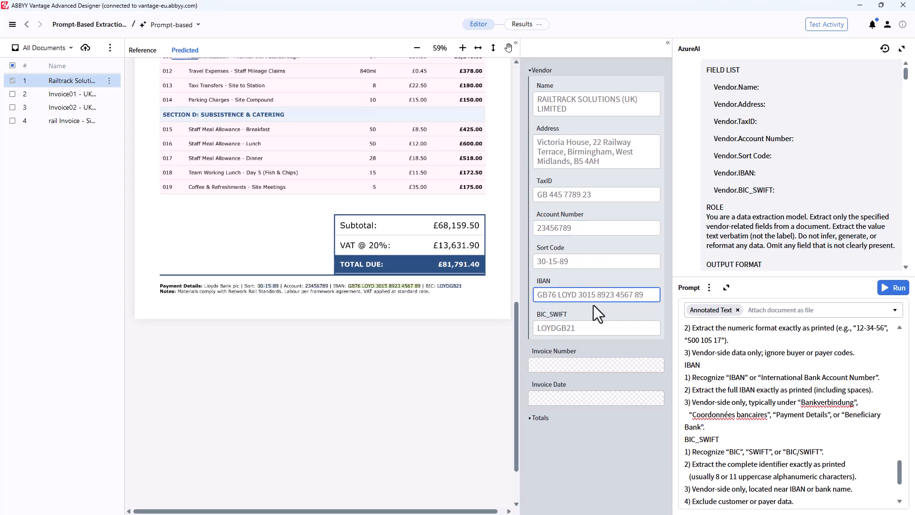
{"action": "left_click", "coordinate": [591, 331]}
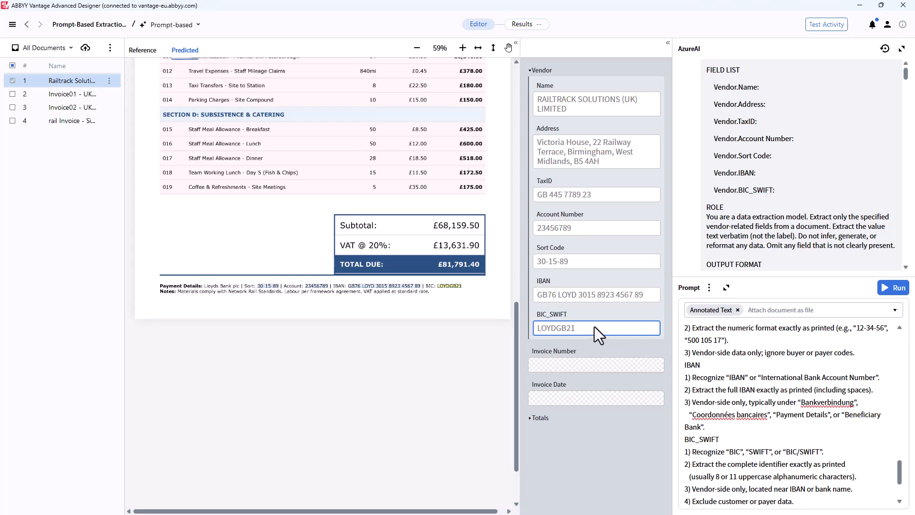
- Examine the LLM's JSON response for the Railtrack Solutions invoice below the submitted prompt
{"action": "scroll", "coordinate": [835, 177], "scroll_direction": "down", "scroll_amount": 5}
{"action": "scroll", "coordinate": [834, 185], "scroll_direction": "down", "scroll_amount": 20}
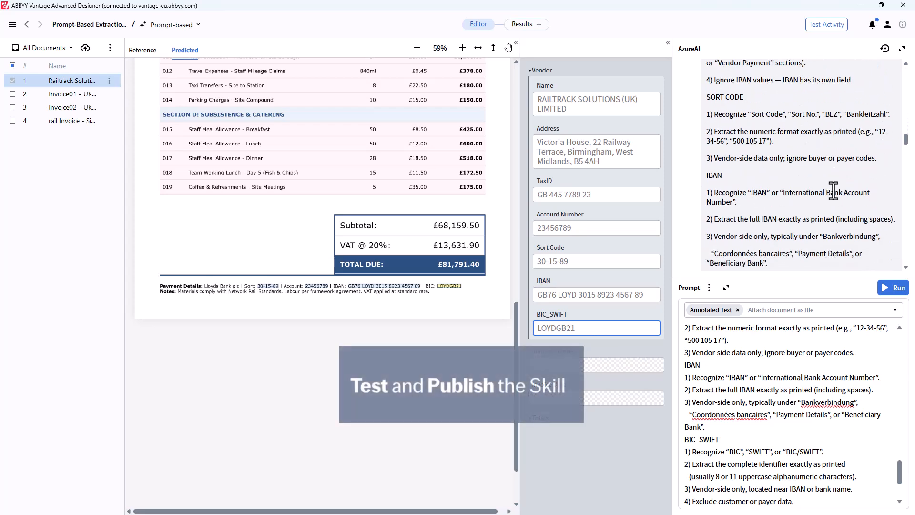
{"action": "scroll", "coordinate": [833, 202], "scroll_direction": "down", "scroll_amount": 5}
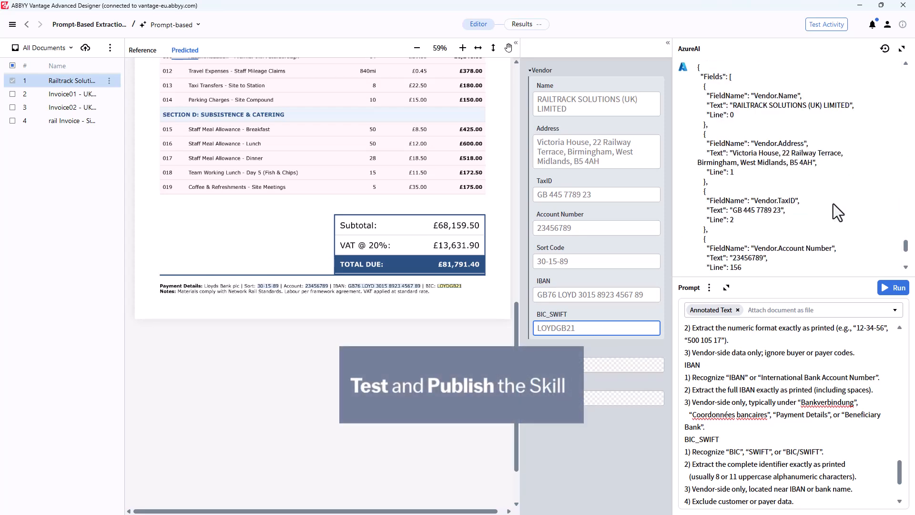